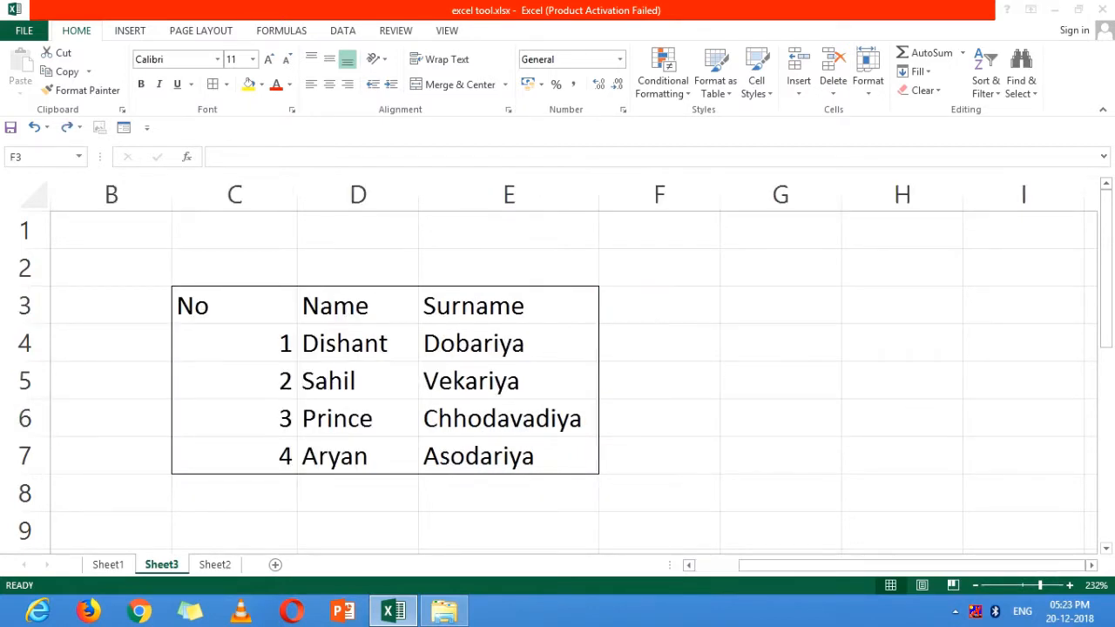
Select the whole data range C3:E7, including the No, Name and Surname headers.
{"action": "left_click", "coordinate": [659, 305]}
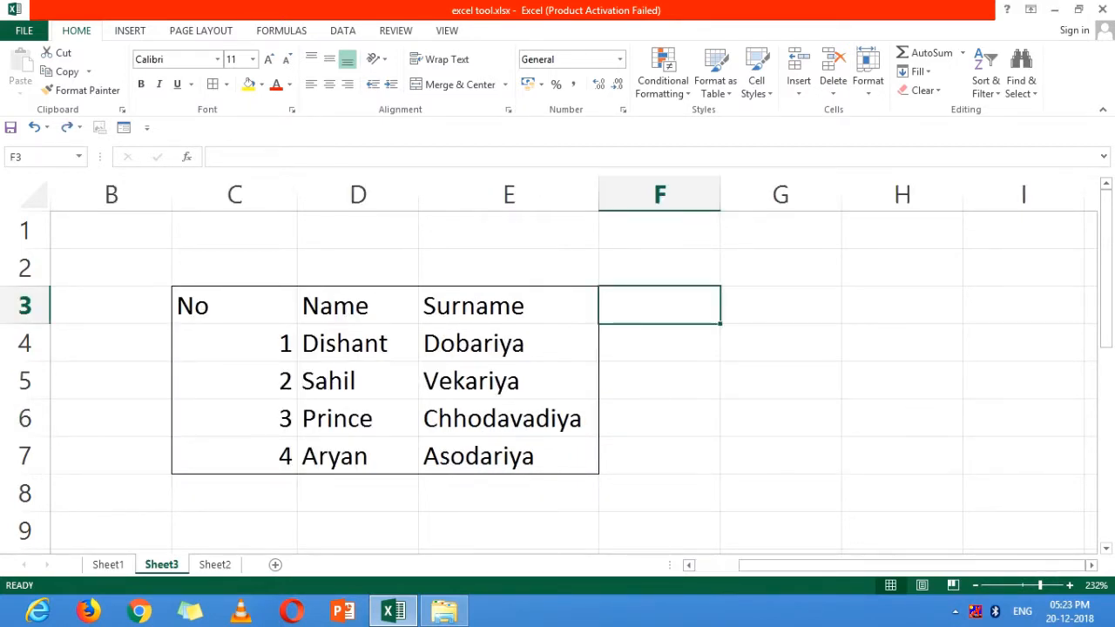
{"action": "left_click", "coordinate": [234, 306]}
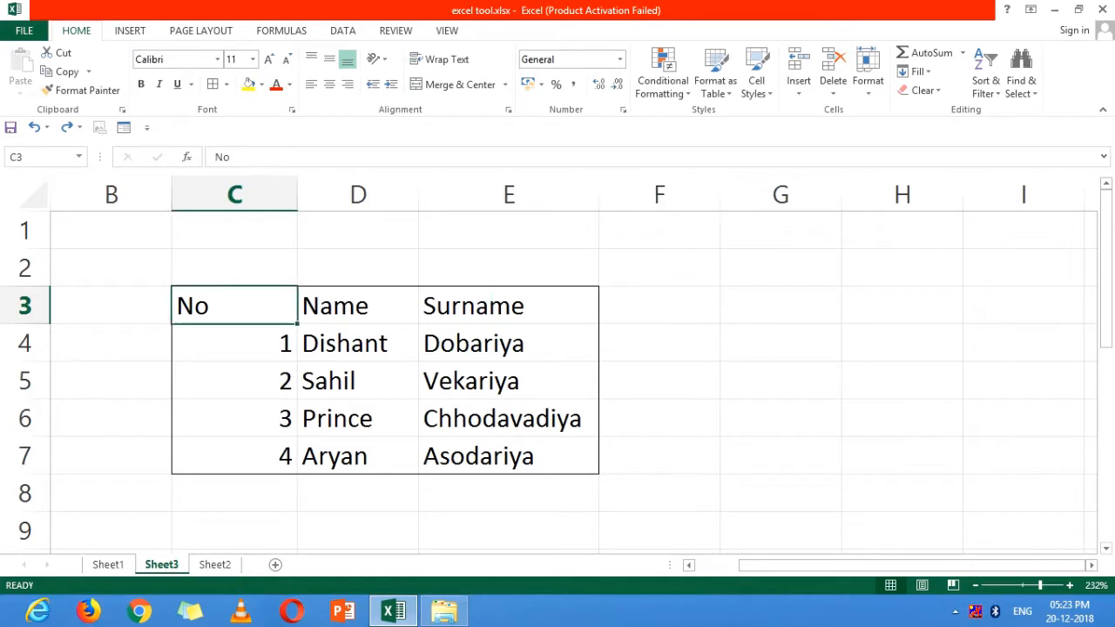
{"action": "key", "text": "shift+Down"}
{"action": "key", "text": "shift+Down"}
{"action": "key", "text": "shift+Down"}
{"action": "key", "text": "shift+Down"}
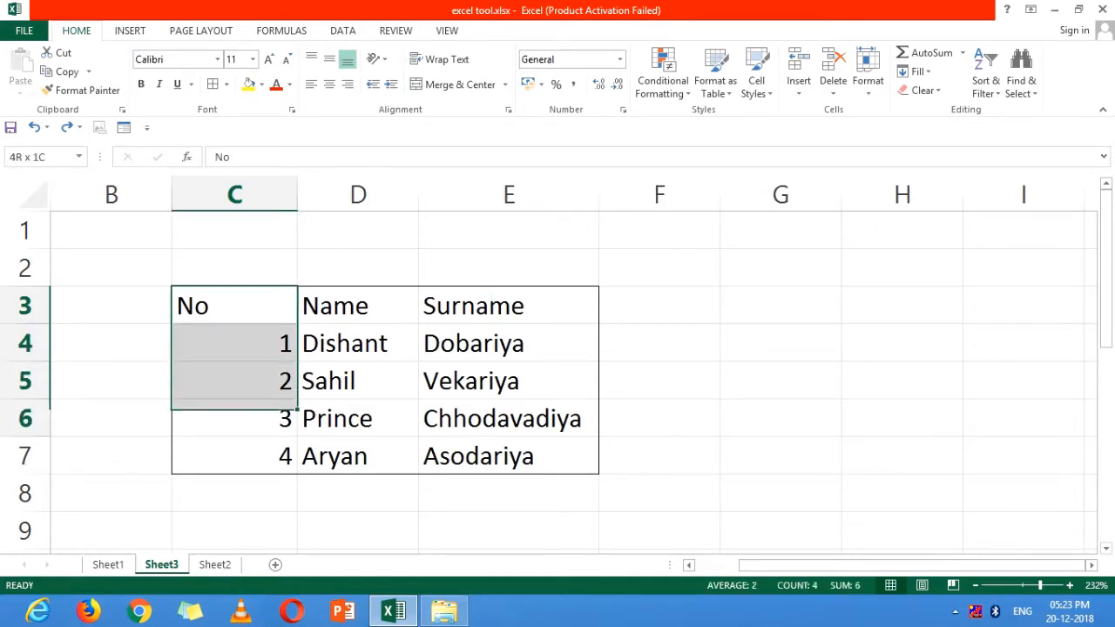
{"action": "key", "text": "shift+Right"}
{"action": "key", "text": "shift+Right"}
{"action": "key", "text": "shift+Right"}
{"action": "key", "text": "shift+Left"}
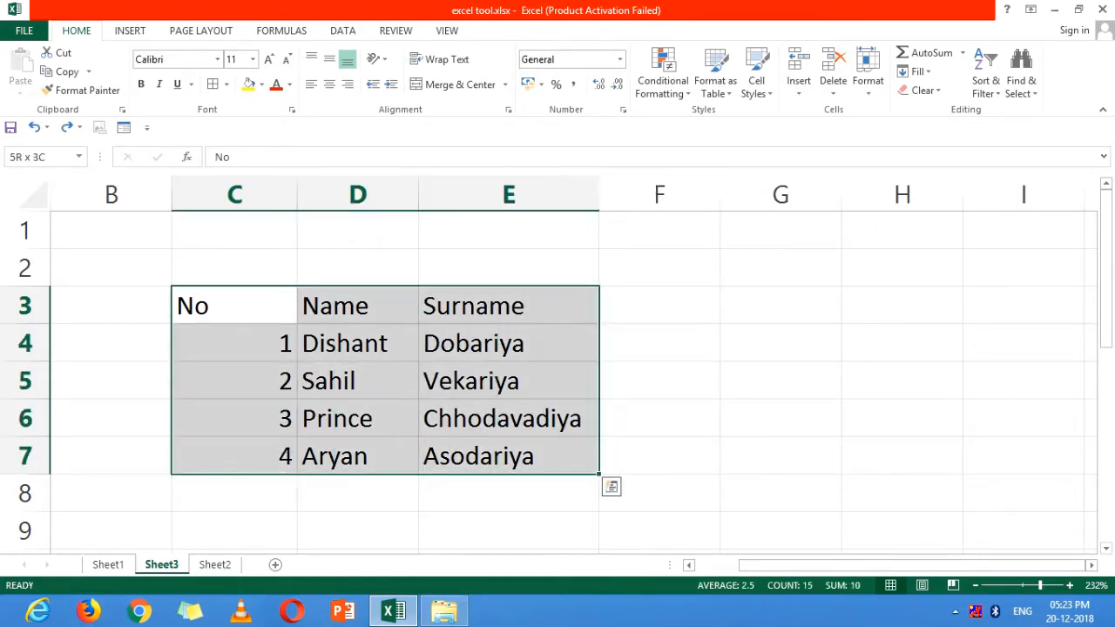
Try All Borders on the selected range C3:E7, and undo that border change.
{"action": "left_click", "coordinate": [226, 84]}
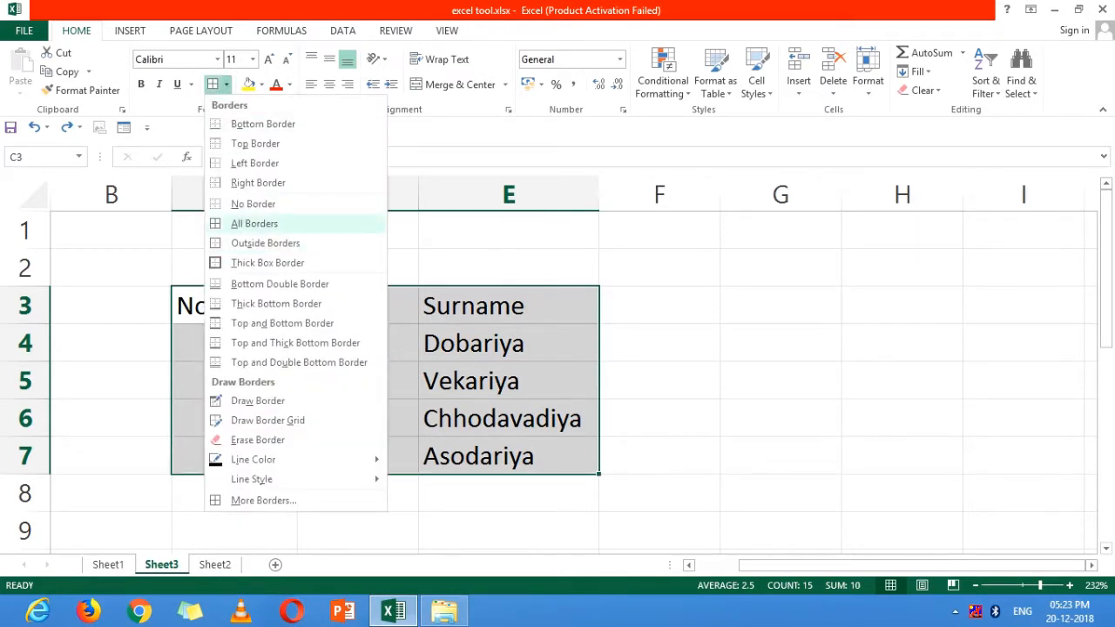
{"action": "left_click", "coordinate": [254, 224]}
{"action": "left_click", "coordinate": [781, 381]}
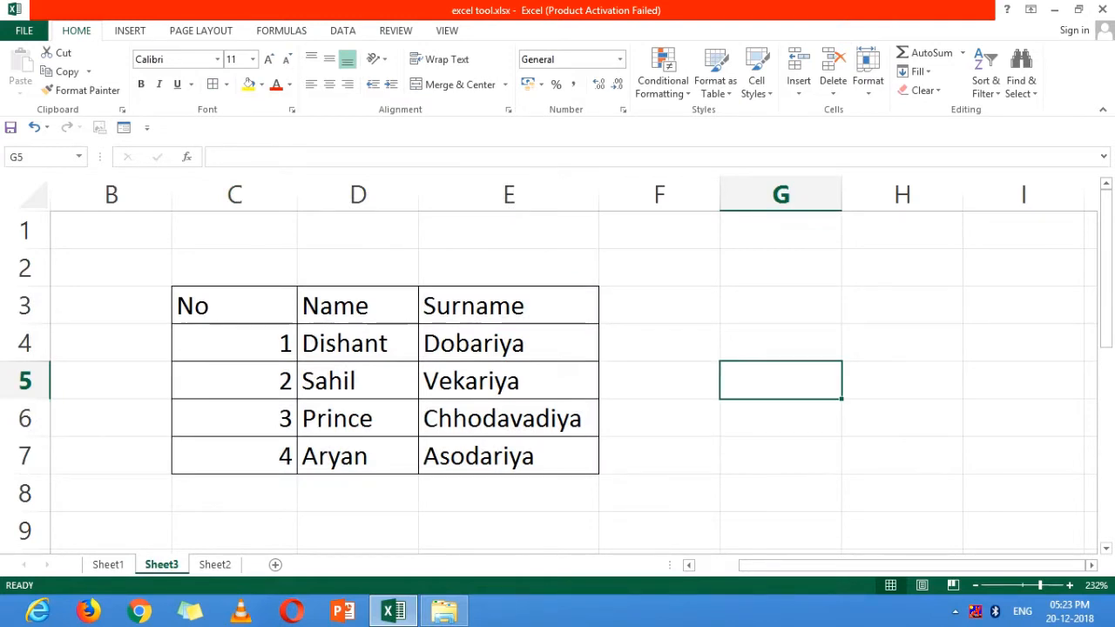
{"action": "key", "text": "ctrl+z"}
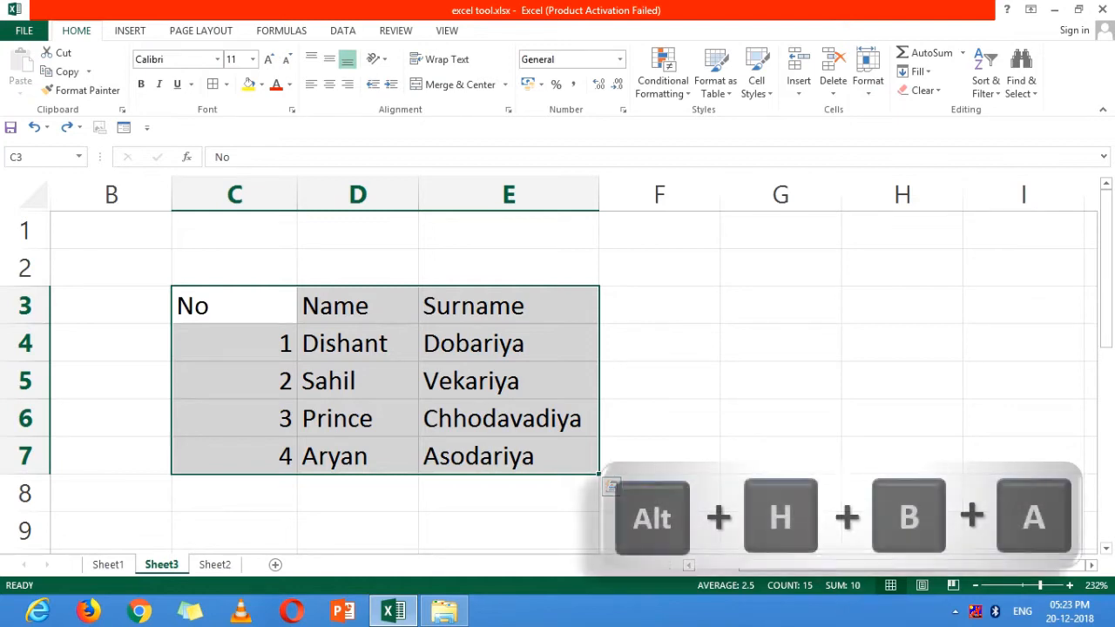
Apply All Borders to every cell in the range C3:E7 and deselect the range.
{"action": "key", "text": "alt"}
{"action": "key", "text": "h"}
{"action": "key", "text": "b"}
{"action": "key", "text": "a"}
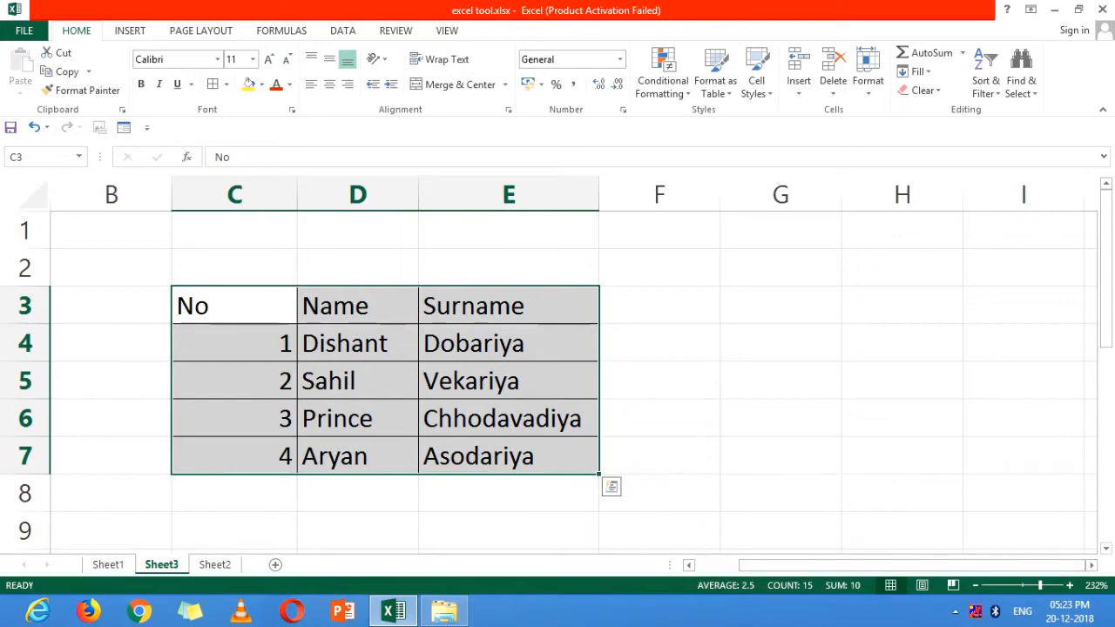
{"action": "left_click", "coordinate": [780, 380]}
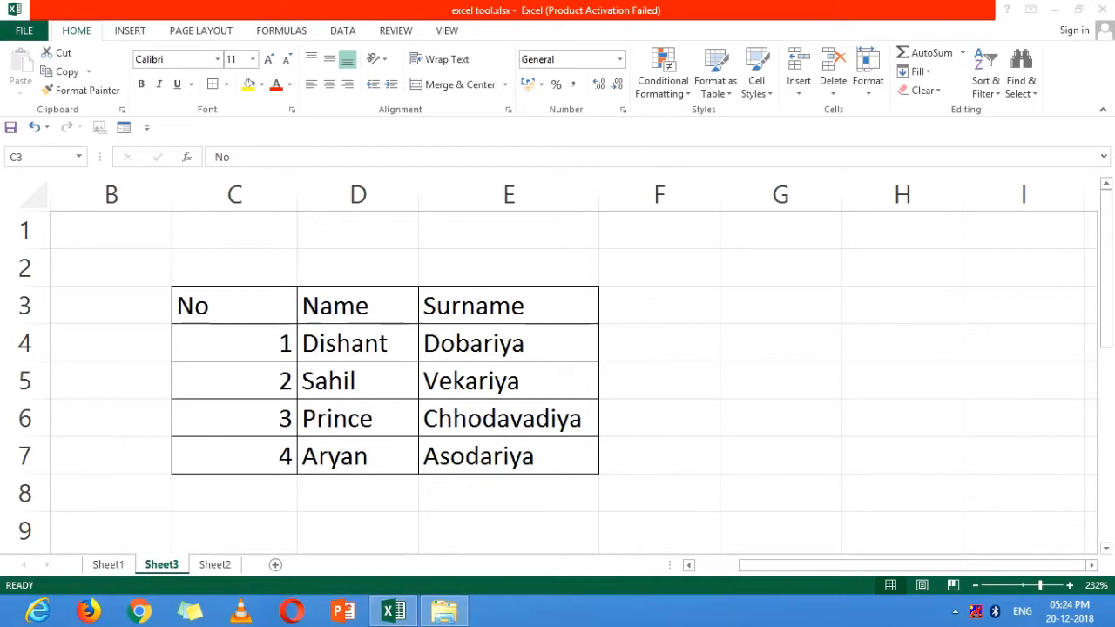
Convert the range C3:E7 into a table, keeping the first row as headers.
{"action": "left_click", "coordinate": [235, 306]}
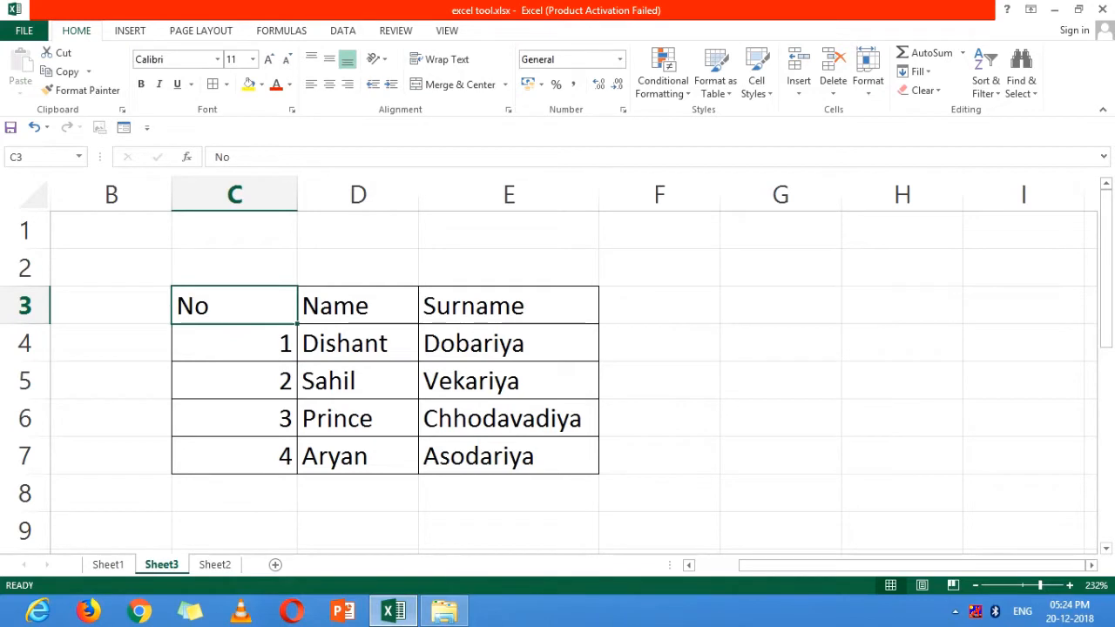
{"action": "left_click_drag", "start_coordinate": [234, 305], "coordinate": [522, 457]}
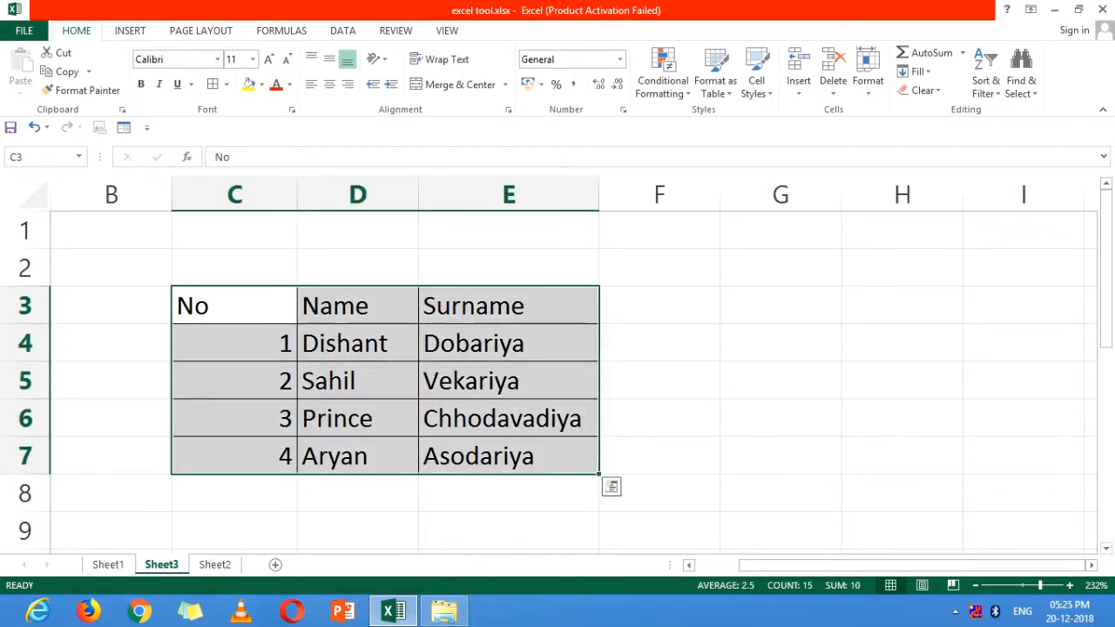
{"action": "key", "text": "ctrl+t"}
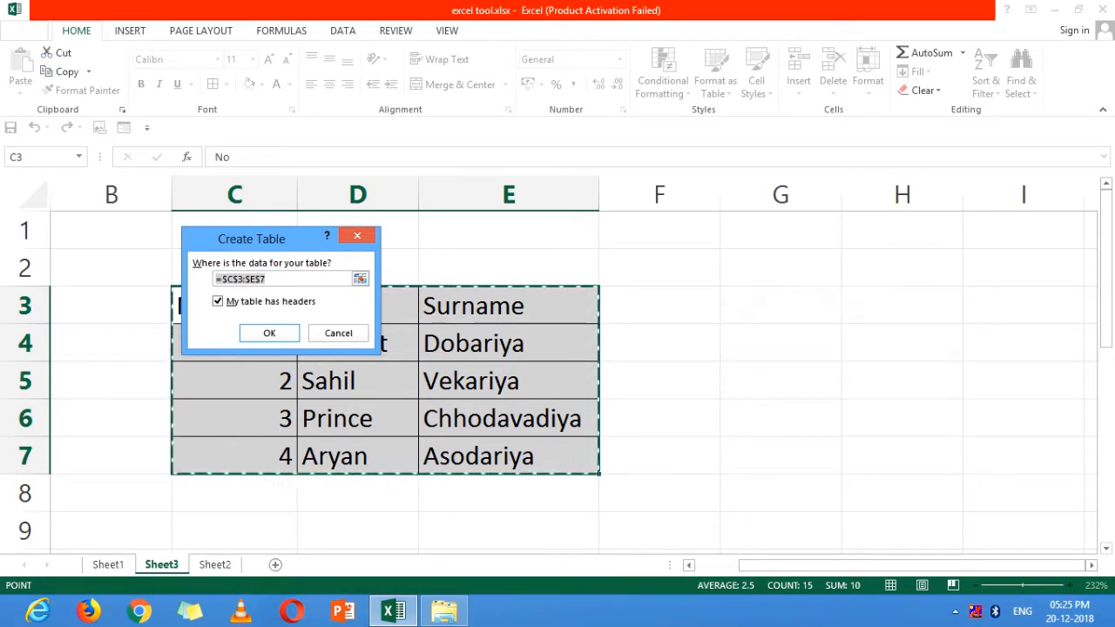
{"action": "key", "text": "Return"}
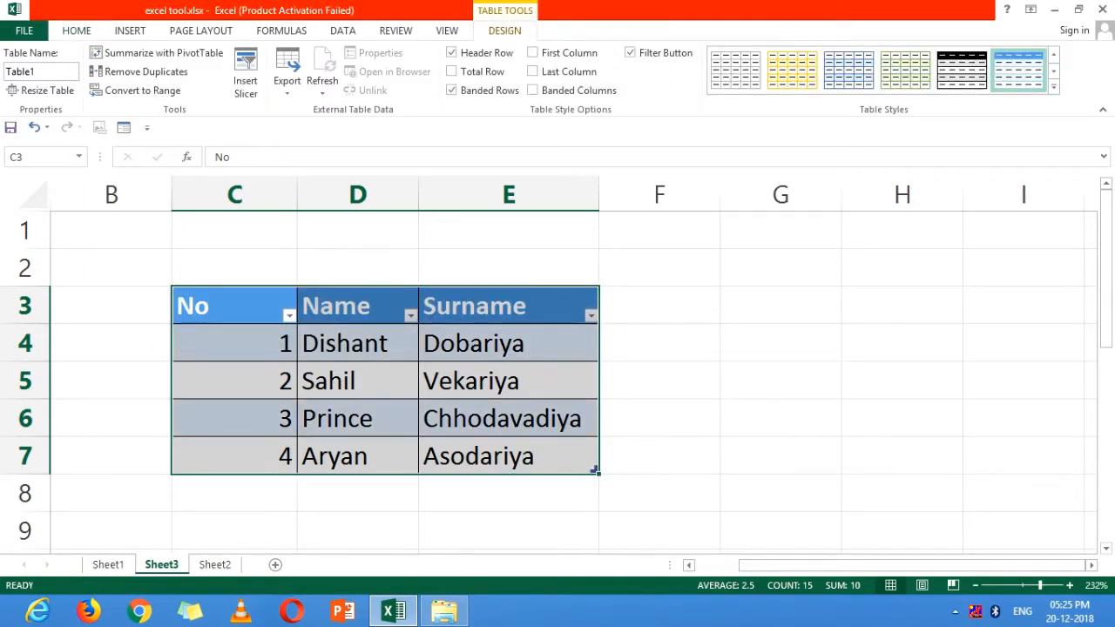
Restyle the table, trying a medium style with an orange header before choosing the light style with a black header.
{"action": "left_click", "coordinate": [1052, 86]}
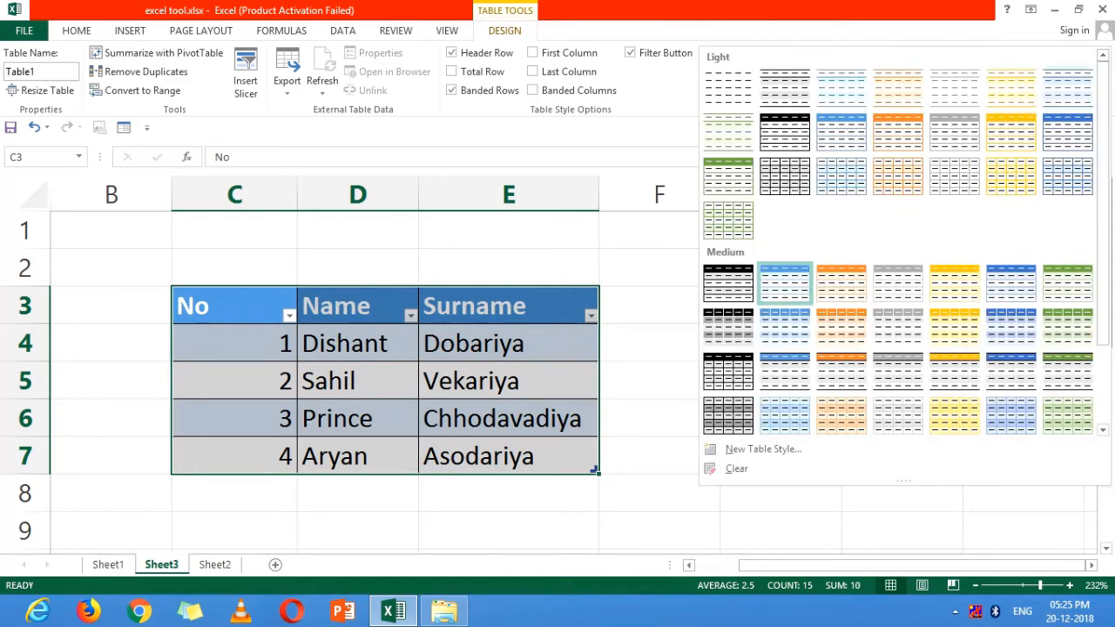
{"action": "left_click", "coordinate": [841, 327]}
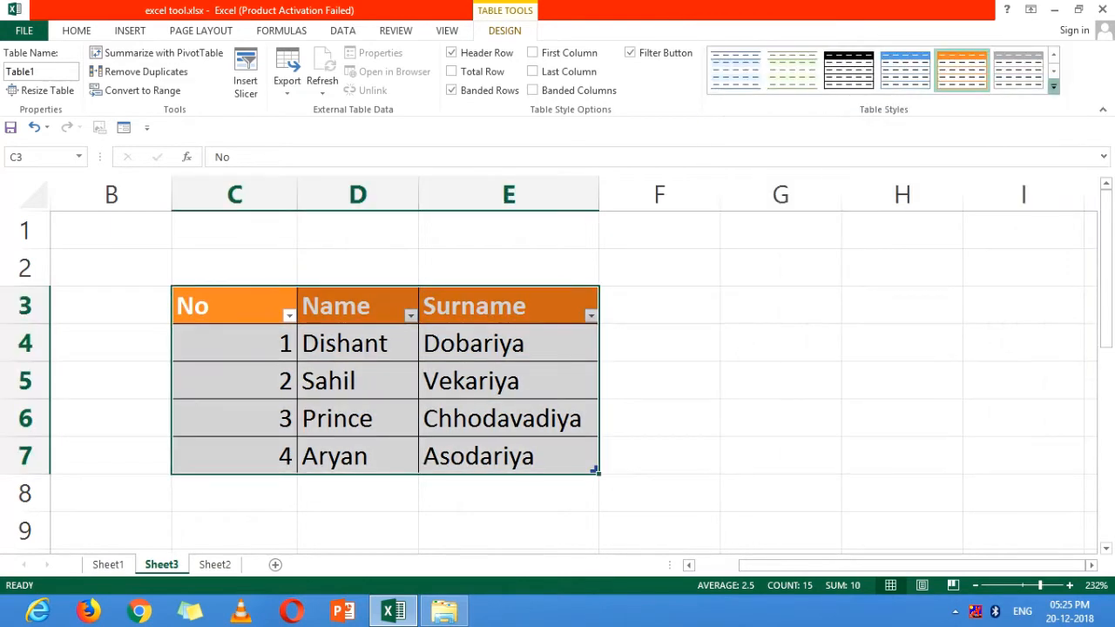
{"action": "left_click", "coordinate": [1053, 87]}
{"action": "left_click", "coordinate": [784, 132]}
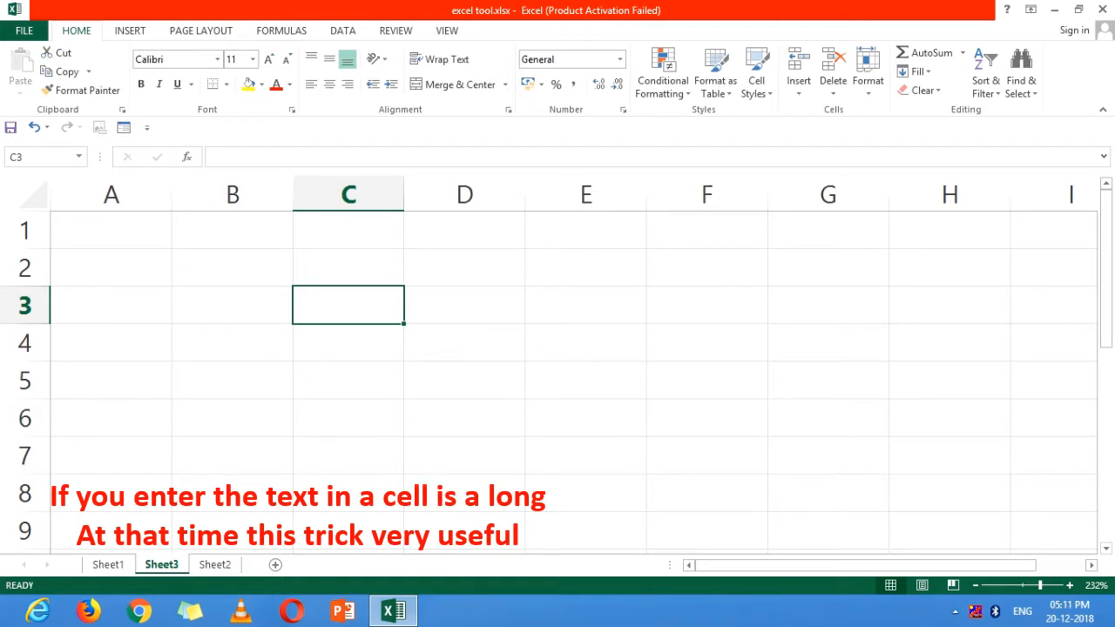
Enter the text "Mobile Number" in cell C3 of the empty sheet.
{"action": "type", "text": "Mobile"}
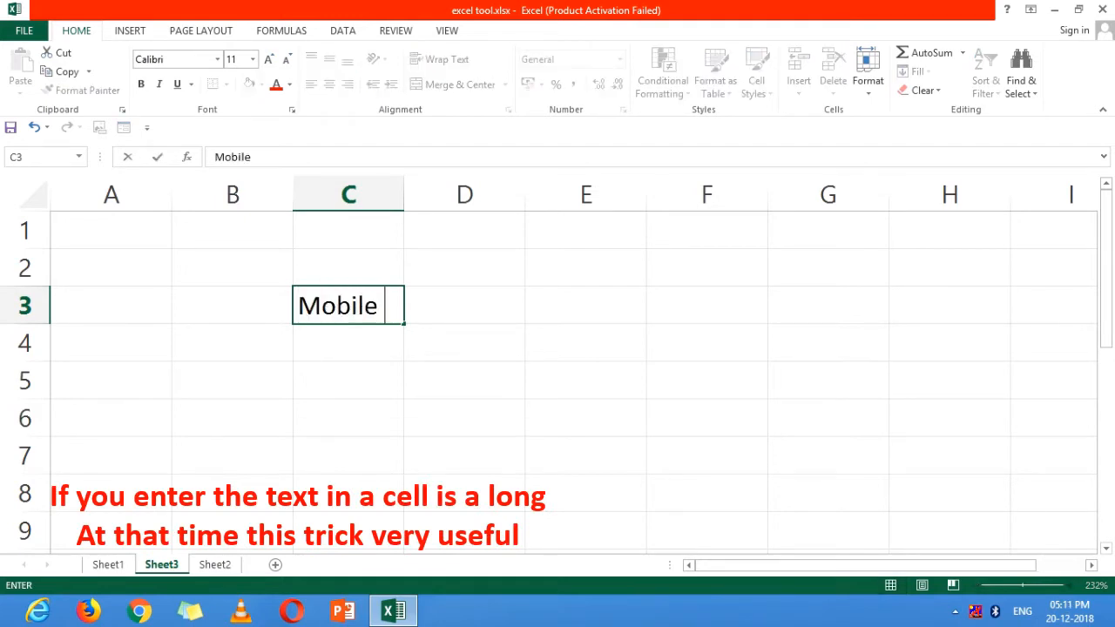
{"action": "type", "text": " Number"}
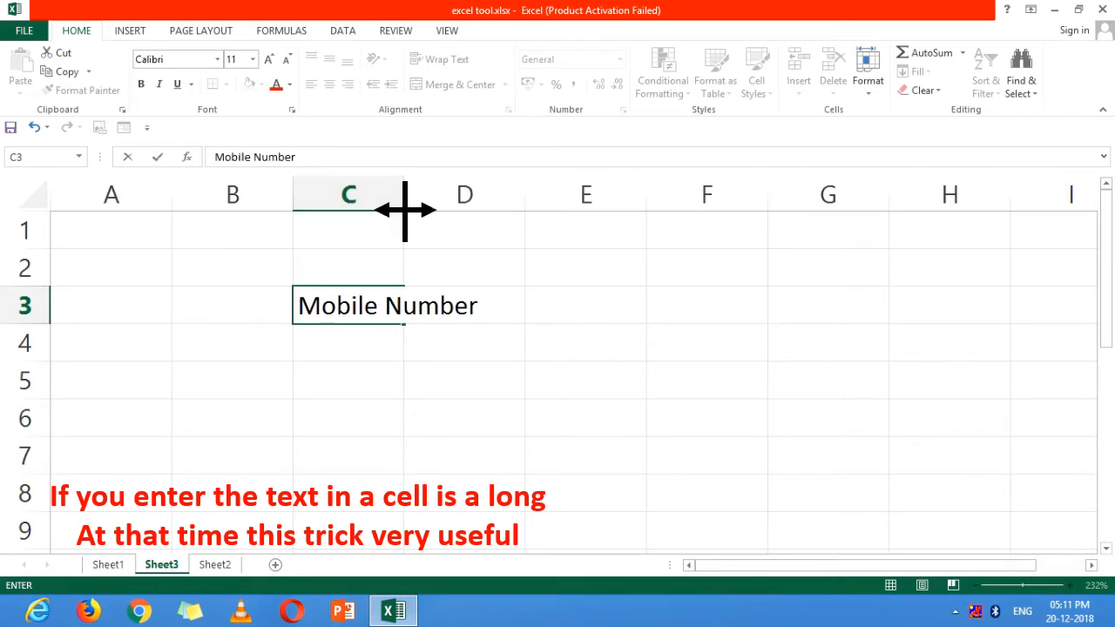
{"action": "key", "text": "Tab"}
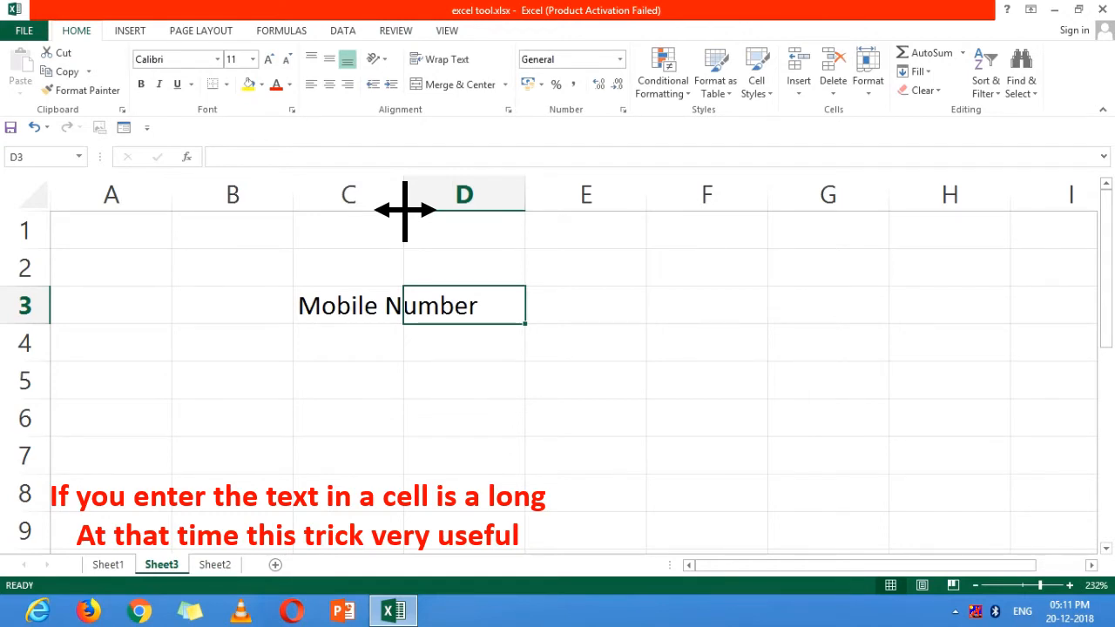
Fit column C to its text automatically, and manually narrow it again until the text in C3 overflows.
{"action": "double_click", "coordinate": [404, 209]}
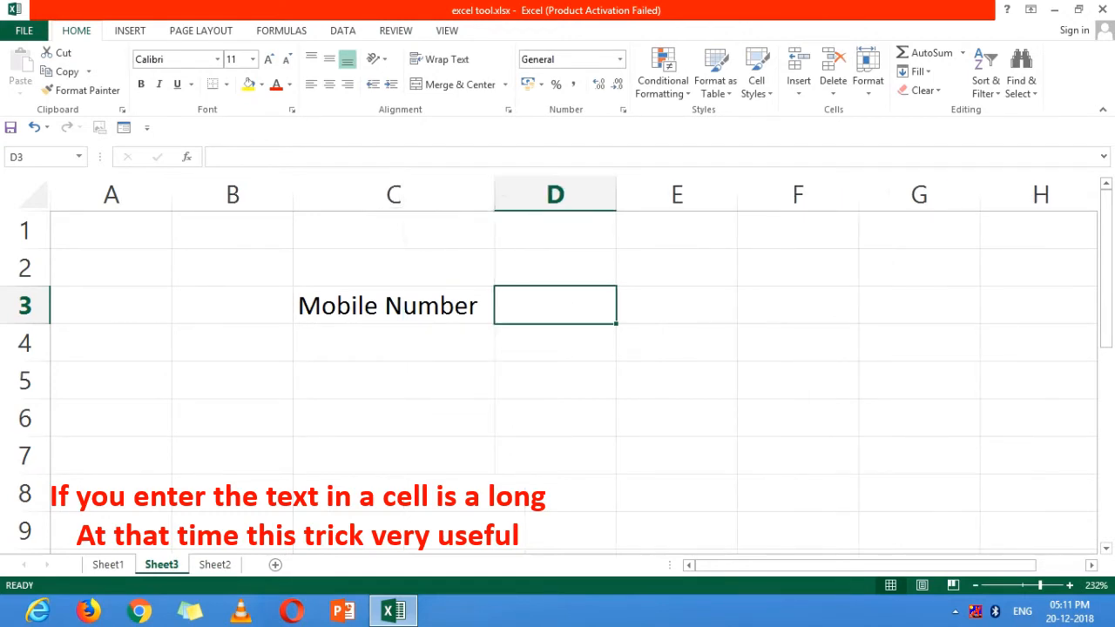
{"action": "left_click", "coordinate": [393, 305]}
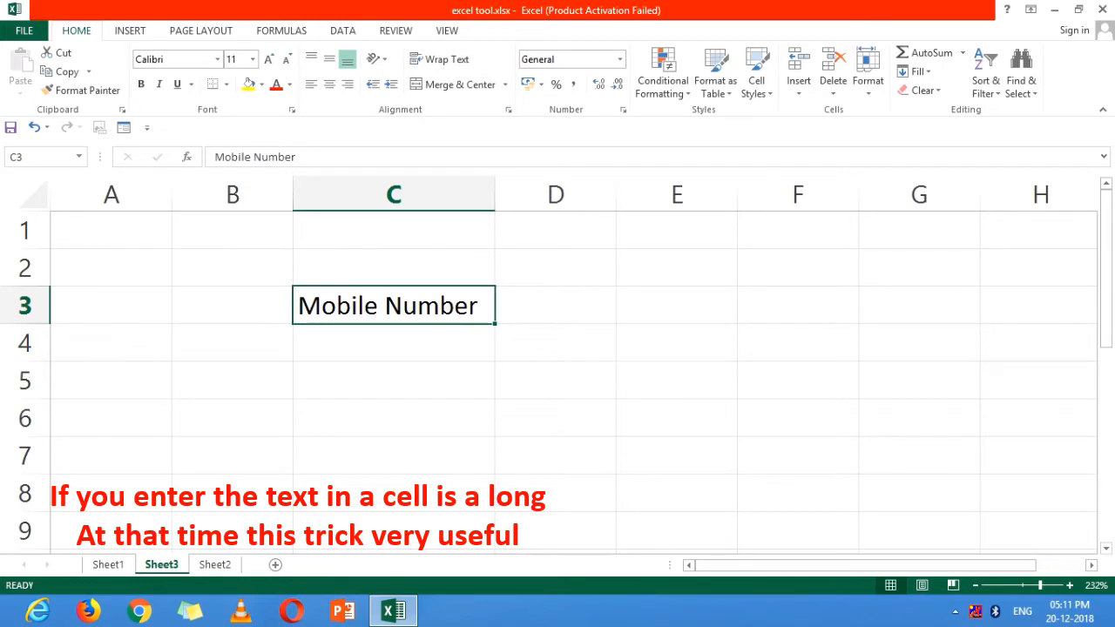
{"action": "left_click_drag", "start_coordinate": [495, 194], "coordinate": [407, 194]}
{"action": "left_click", "coordinate": [466, 343]}
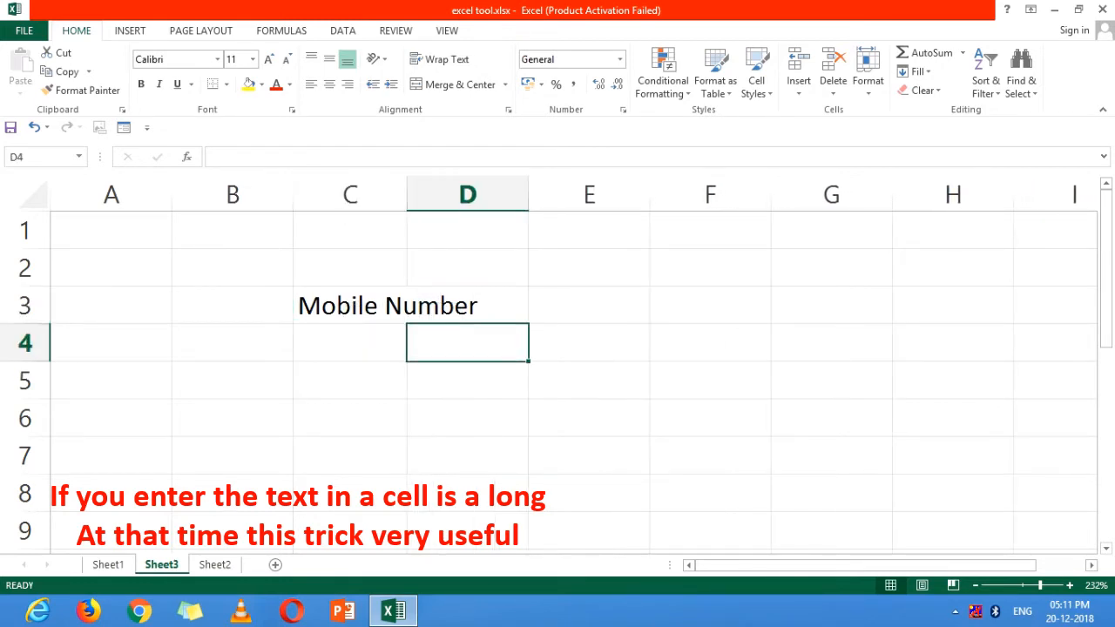
AutoFit the width of column C to the "Mobile Number" text in cell C3.
{"action": "left_click", "coordinate": [350, 306]}
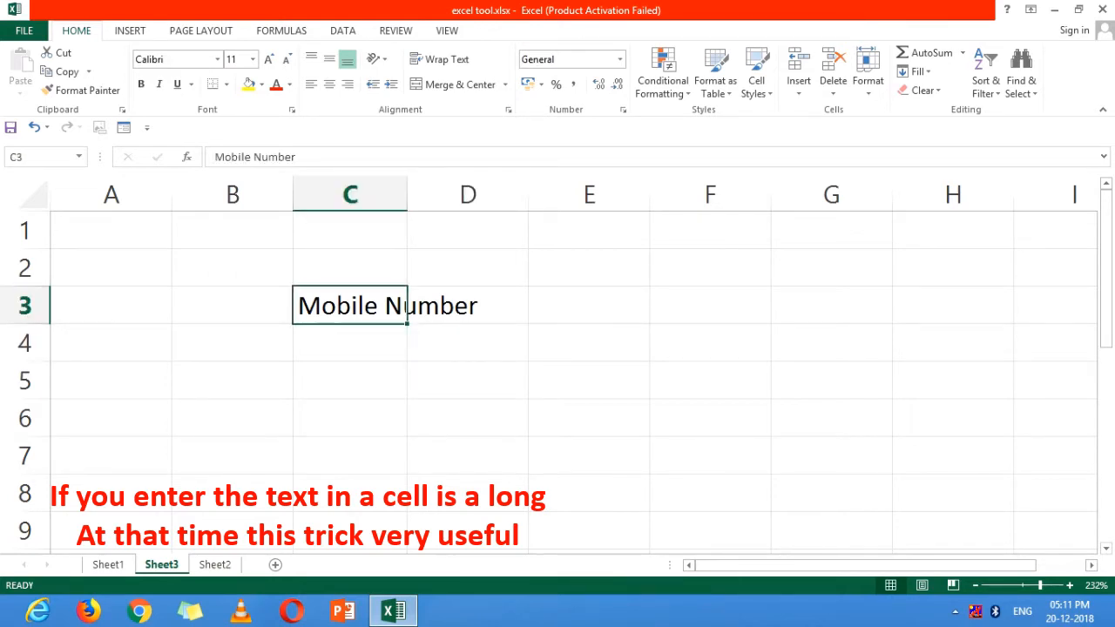
{"action": "key", "text": "alt"}
{"action": "key", "text": "h"}
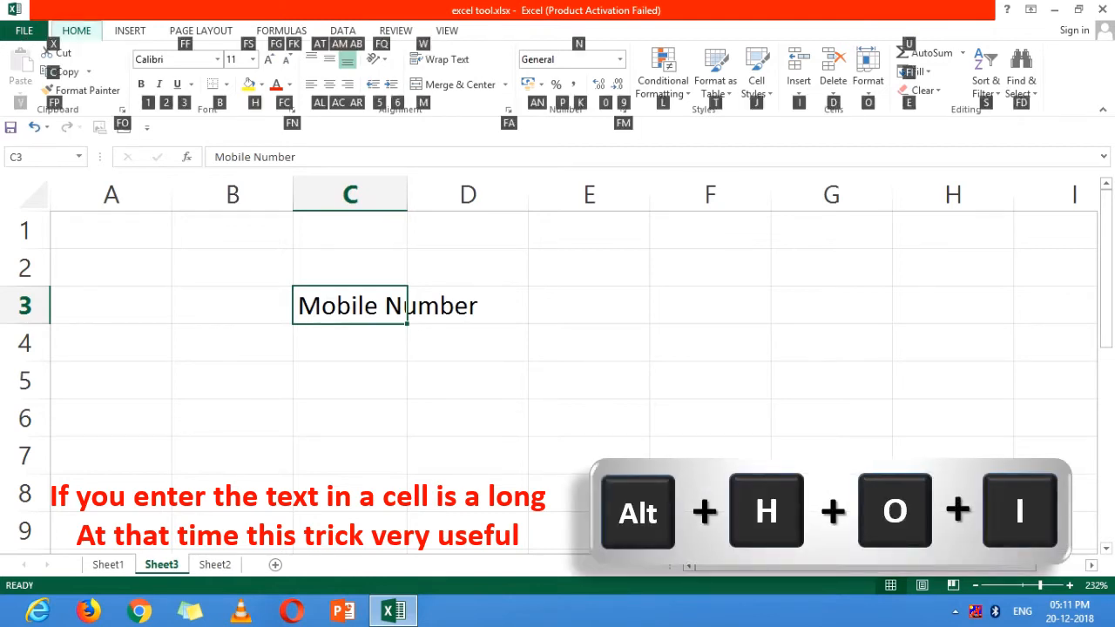
{"action": "key", "text": "o"}
{"action": "key", "text": "i"}
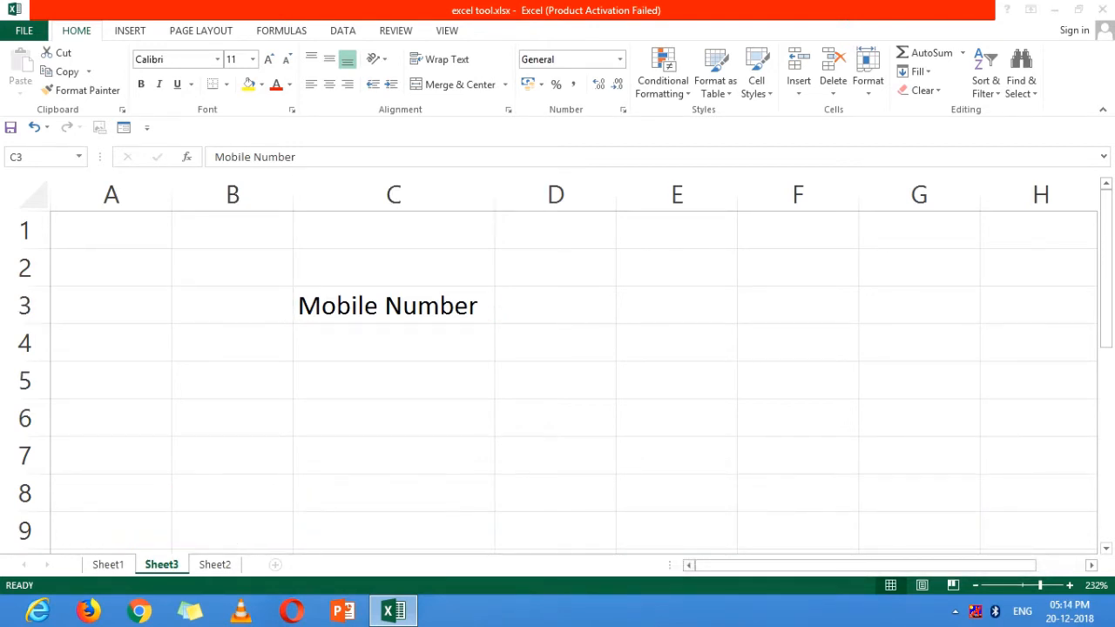
Open cell C3 for in-cell editing, leave it without changing the text, and reselect the cell.
{"action": "left_click", "coordinate": [394, 306]}
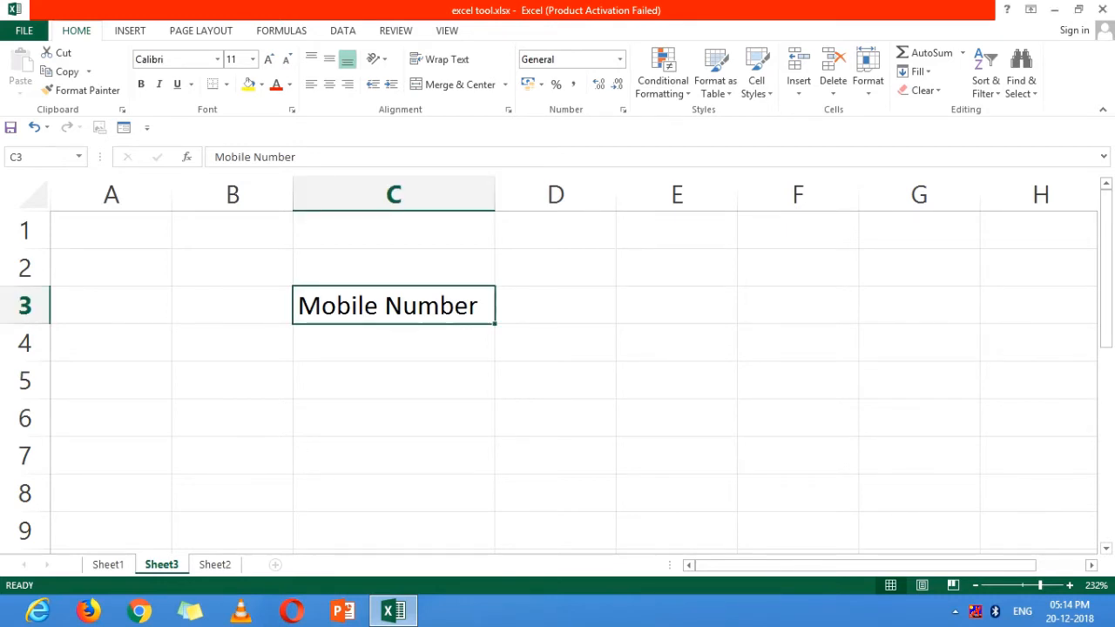
{"action": "double_click", "coordinate": [441, 306]}
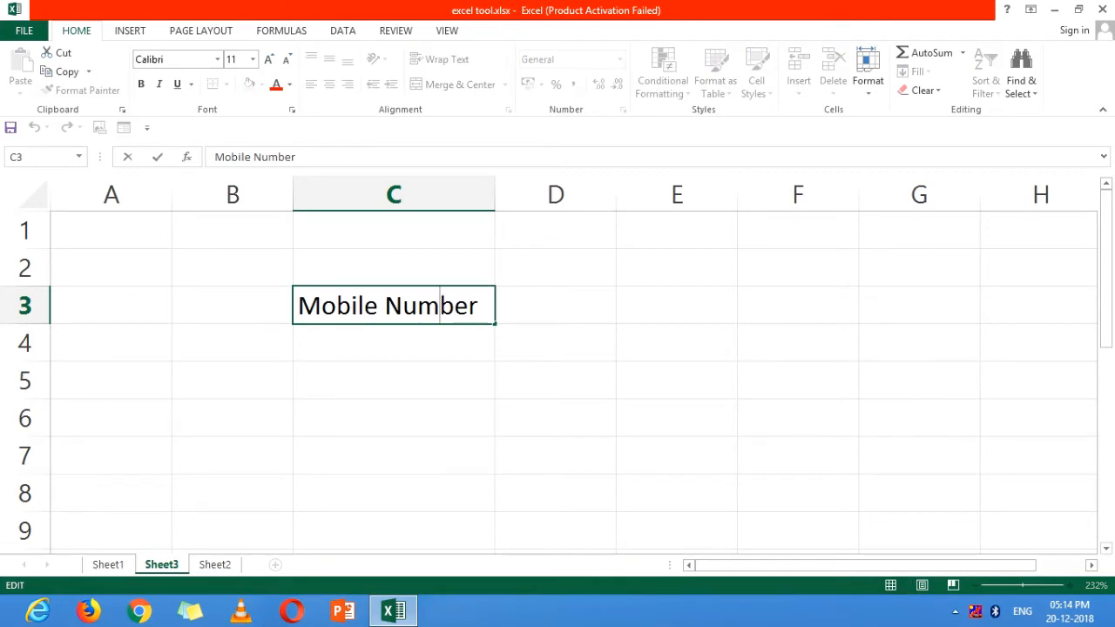
{"action": "key", "text": "Return"}
{"action": "left_click", "coordinate": [393, 306]}
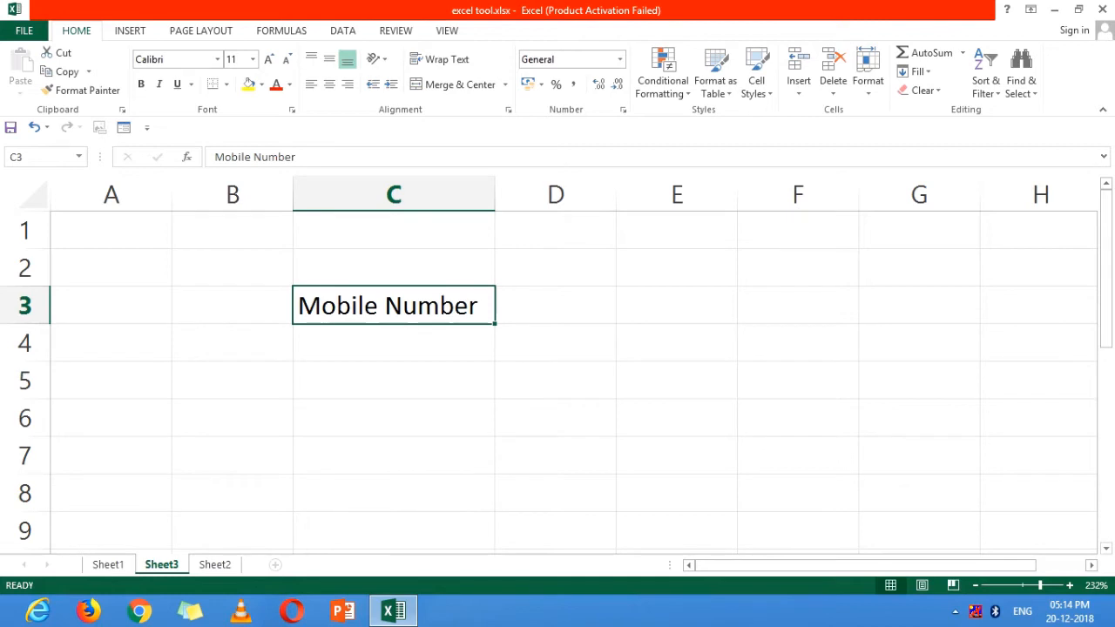
Put cell C3 into edit mode and move the insertion point to the start and the end of its text.
{"action": "key", "text": "F2"}
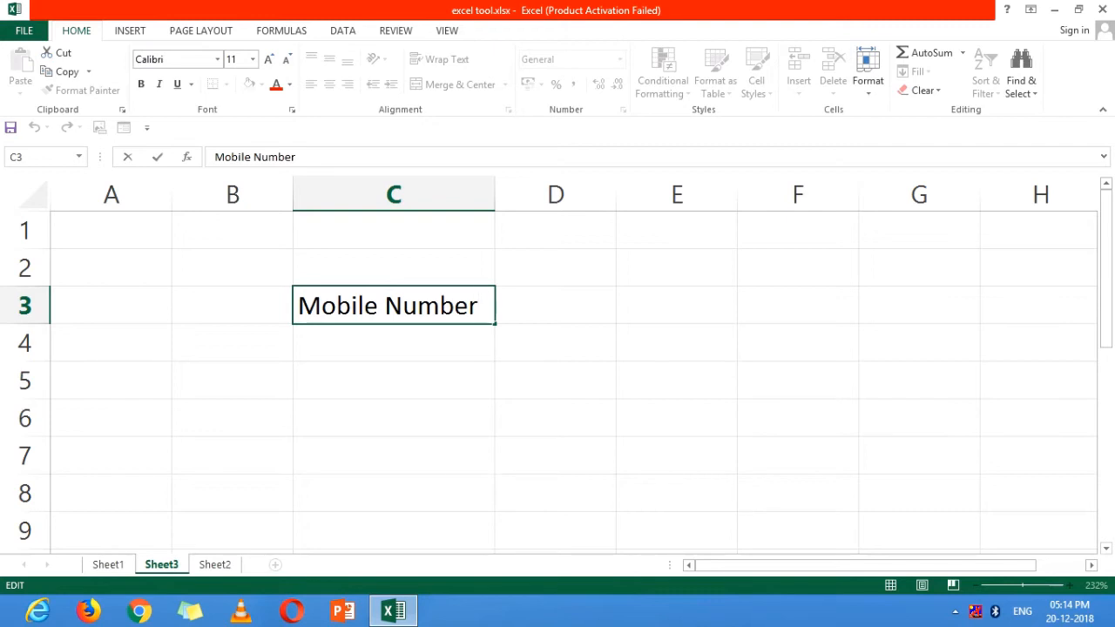
{"action": "key", "text": "Home"}
{"action": "key", "text": "End"}
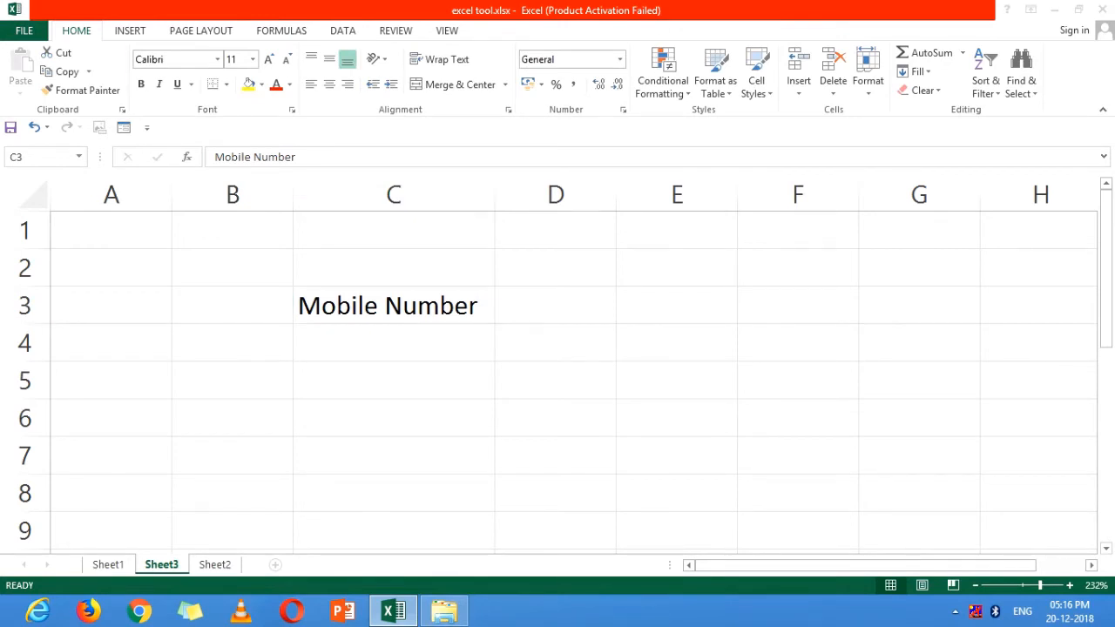
With cell C3 active, view the rows far below it and bring the view back to the active cell.
{"action": "left_click", "coordinate": [394, 306]}
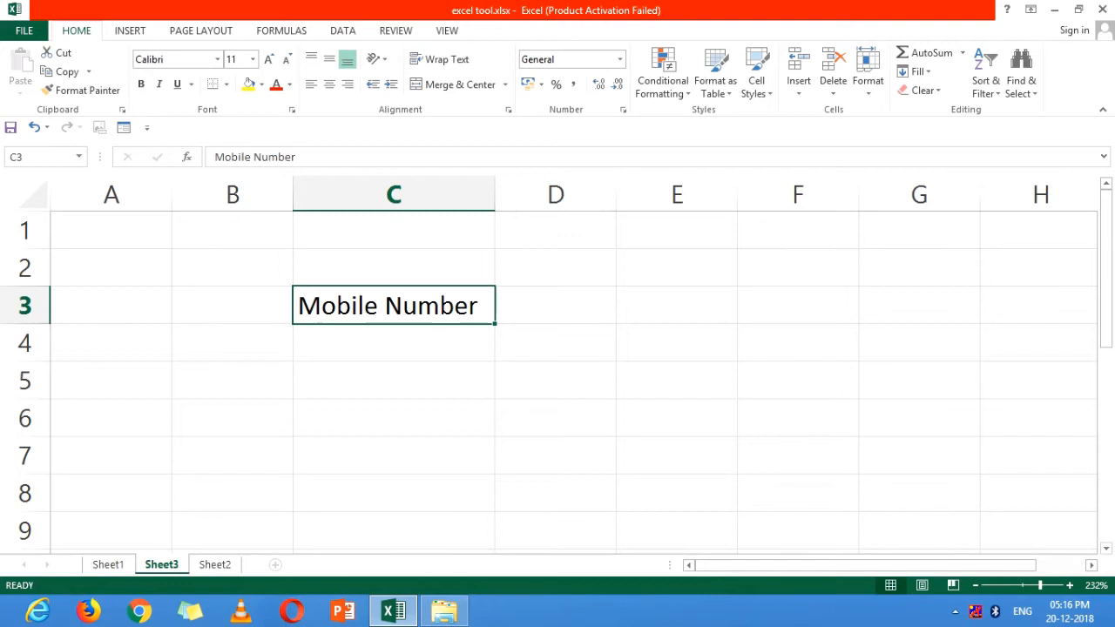
{"action": "left_click_drag", "start_coordinate": [1105, 270], "coordinate": [1105, 334]}
{"action": "left_click_drag", "start_coordinate": [1105, 390], "coordinate": [1105, 464]}
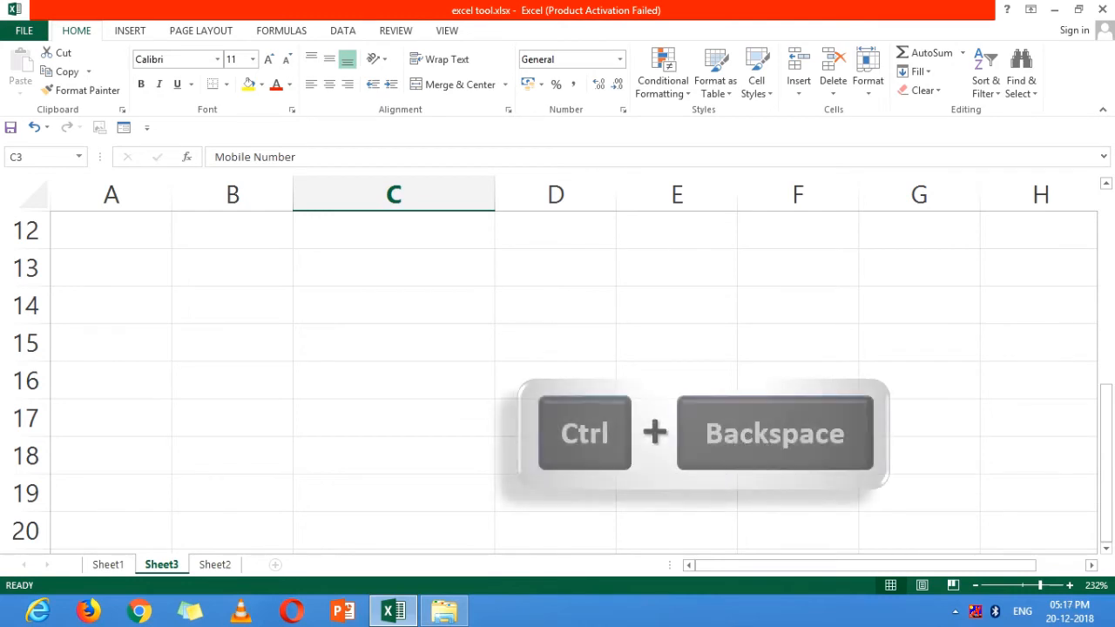
{"action": "key", "text": "ctrl+BackSpace"}
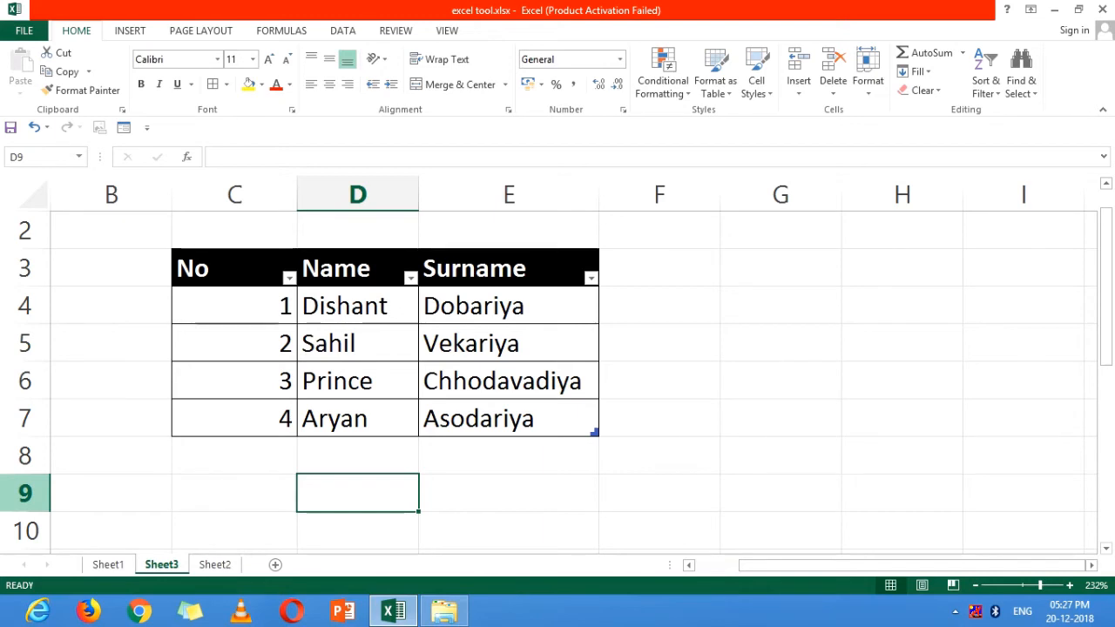
Select all of row 9, clear that selection by moving to cell E9, and select the entire row again from cell F9.
{"action": "left_click", "coordinate": [26, 493]}
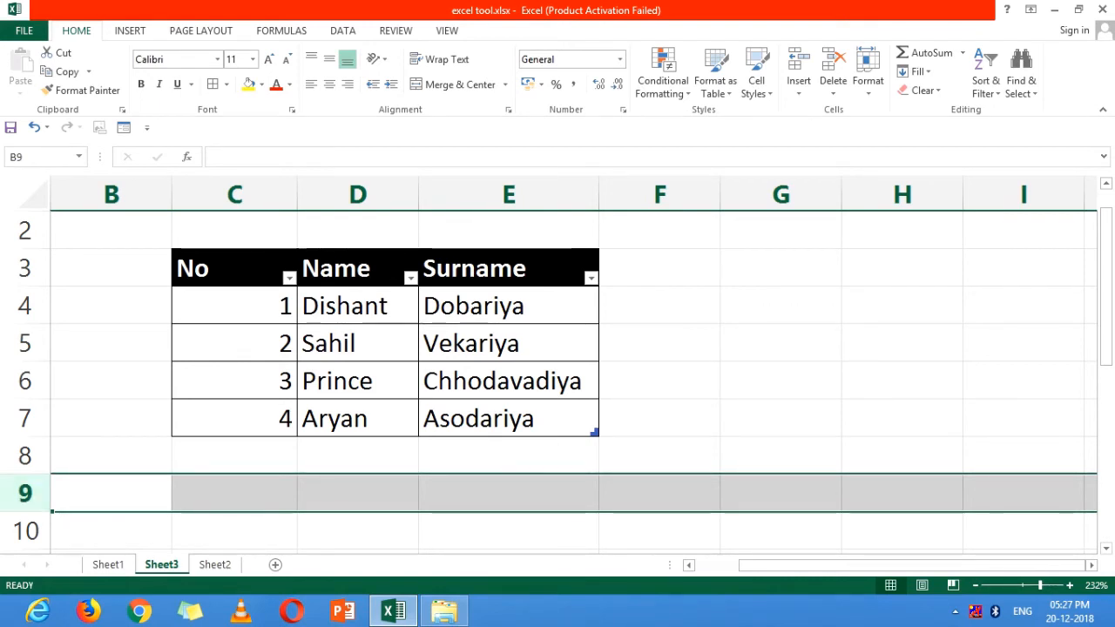
{"action": "left_click", "coordinate": [509, 493]}
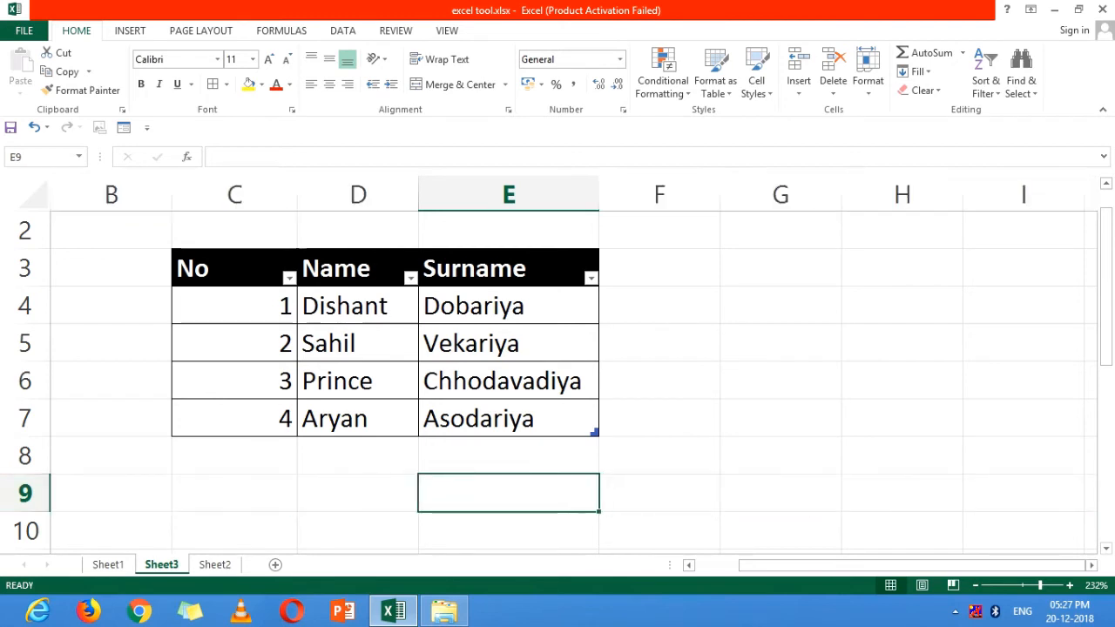
{"action": "left_click", "coordinate": [659, 493]}
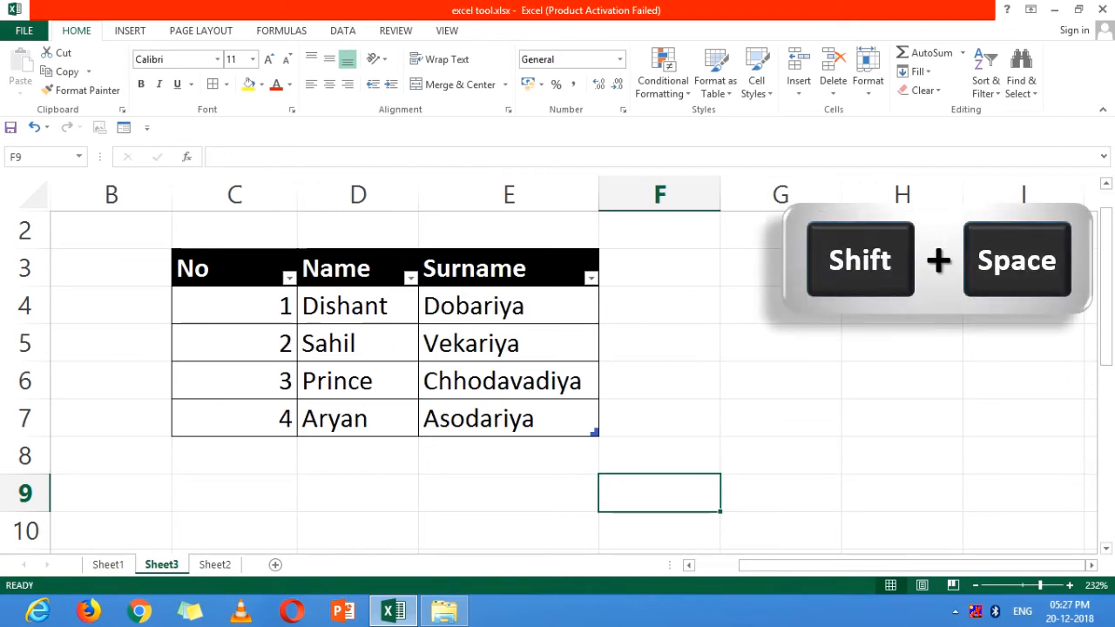
{"action": "key", "text": "shift+space"}
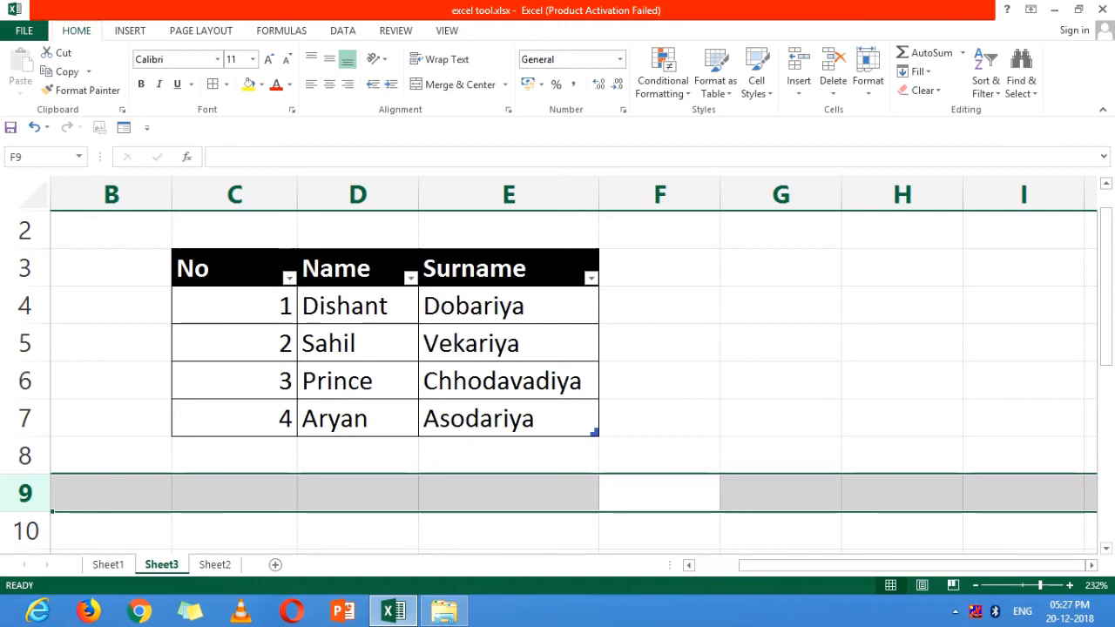
Make cell G8 active and extend the selection to the entire column G.
{"action": "left_click", "coordinate": [780, 418]}
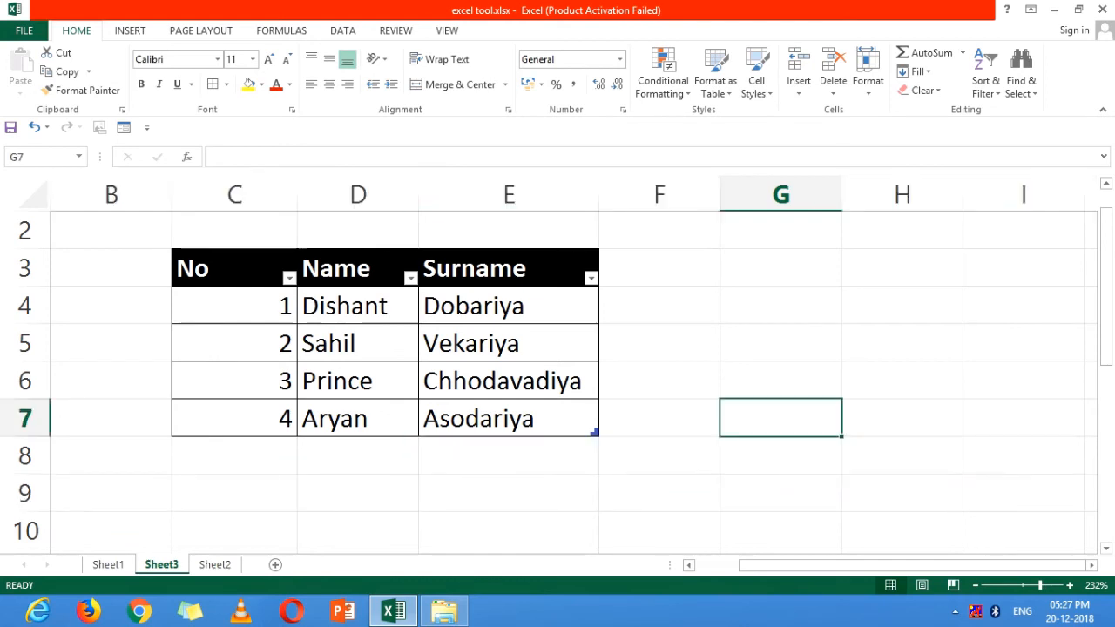
{"action": "left_click", "coordinate": [780, 456]}
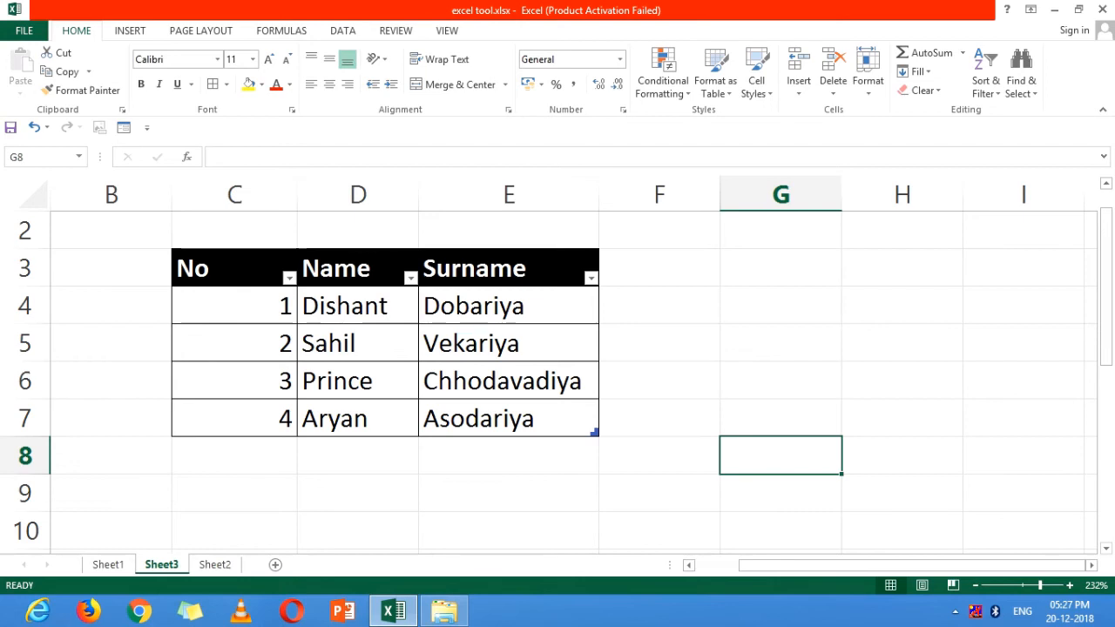
{"action": "key", "text": "ctrl+space"}
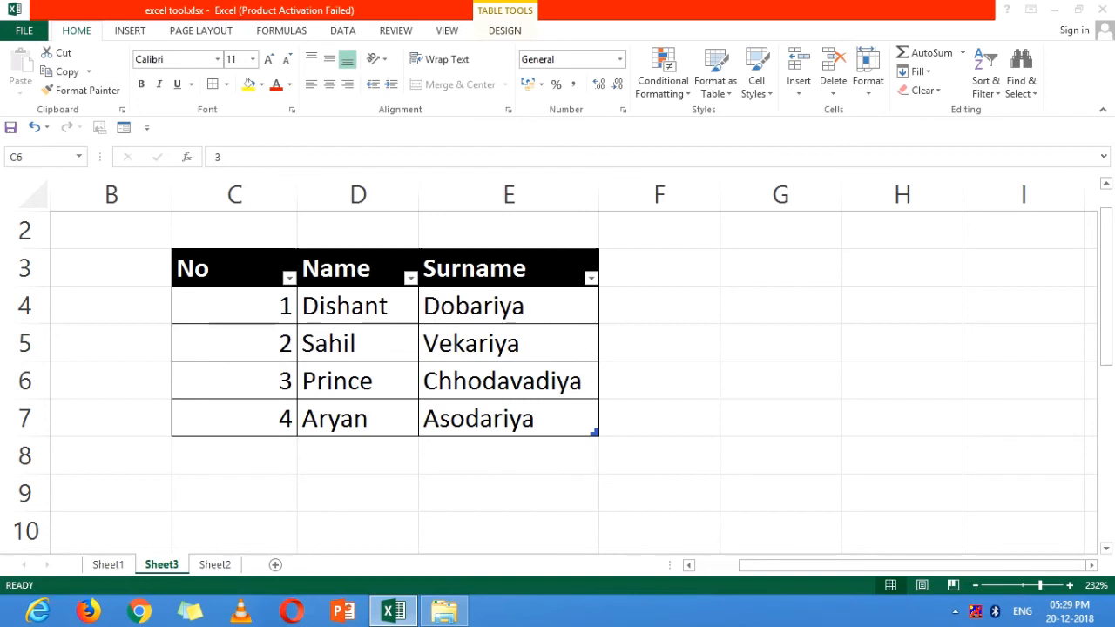
Select the table's row 5 from cell C5 and its Name column data from cell D5, finishing on cell E7.
{"action": "left_click", "coordinate": [234, 343]}
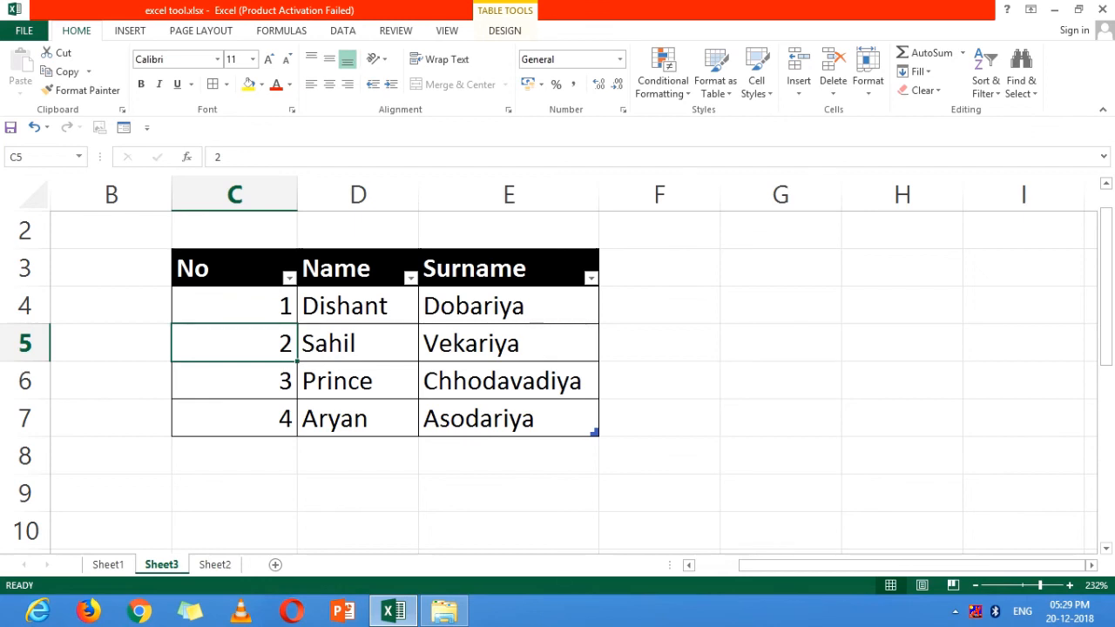
{"action": "key", "text": "shift+space"}
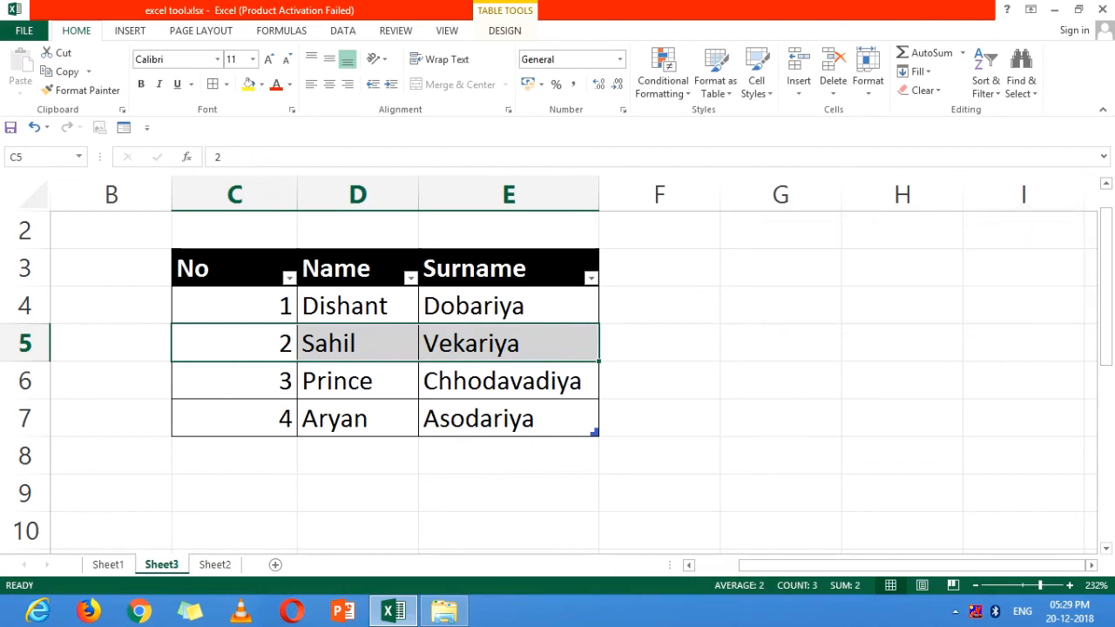
{"action": "left_click", "coordinate": [357, 343]}
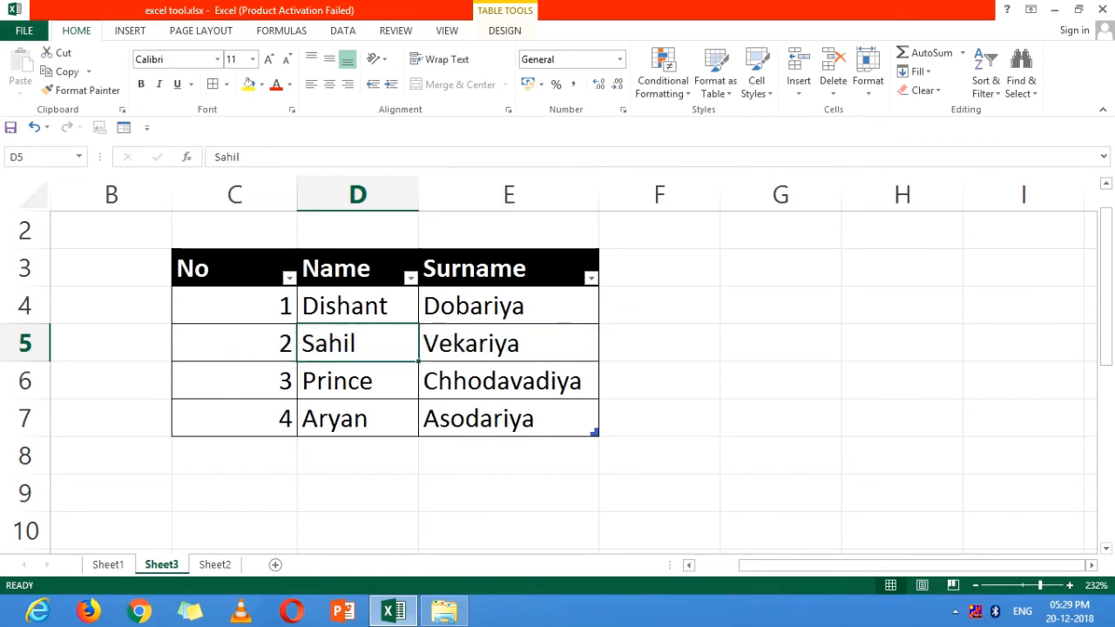
{"action": "key", "text": "ctrl+space"}
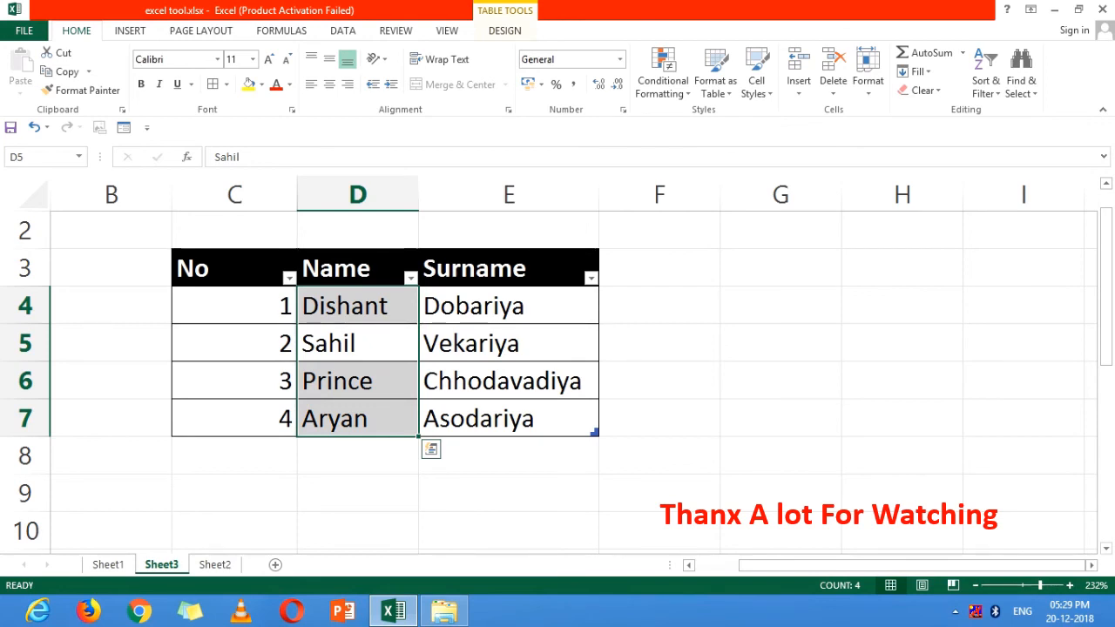
{"action": "left_click", "coordinate": [508, 418]}
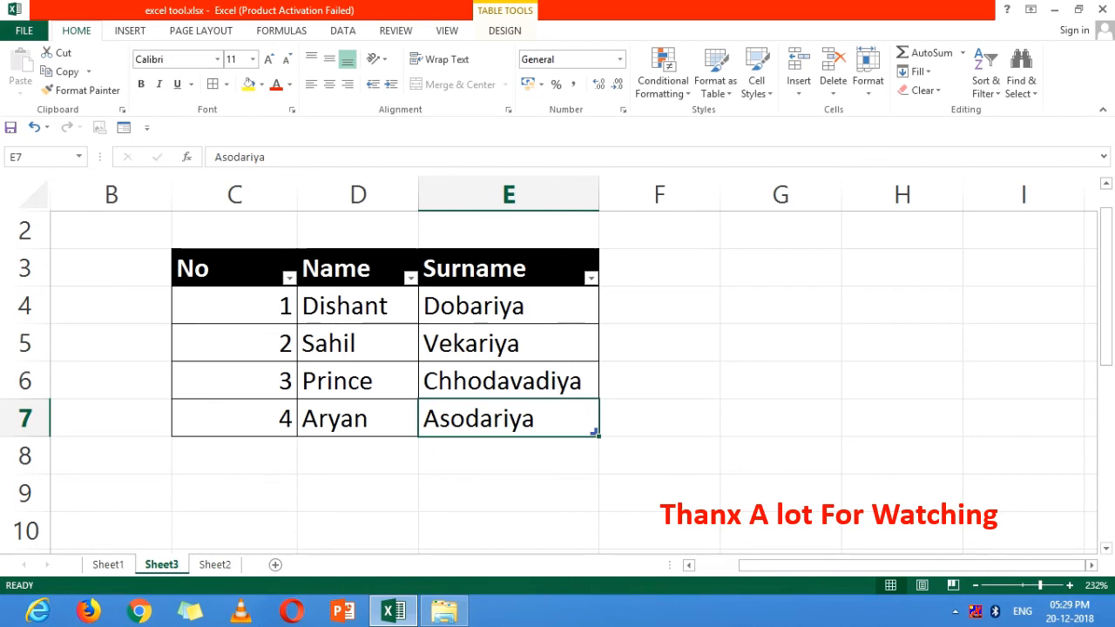